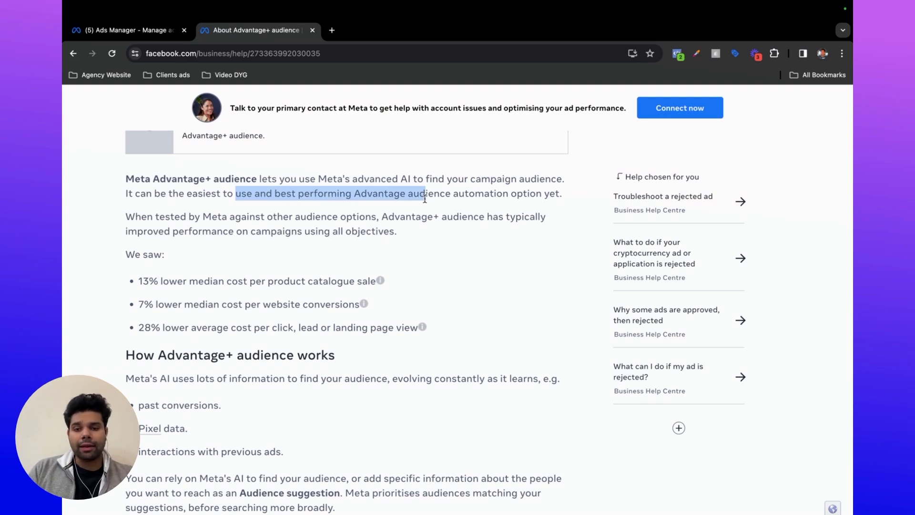
# Step: Read the Advantage+ audience help article's introduction and the information Meta's AI uses: past conversions, Pixel data and interactions with previous ads
pyautogui.moveTo(424, 198); pyautogui.dragTo(549, 202)
pyautogui.scroll(1, 478, 275)
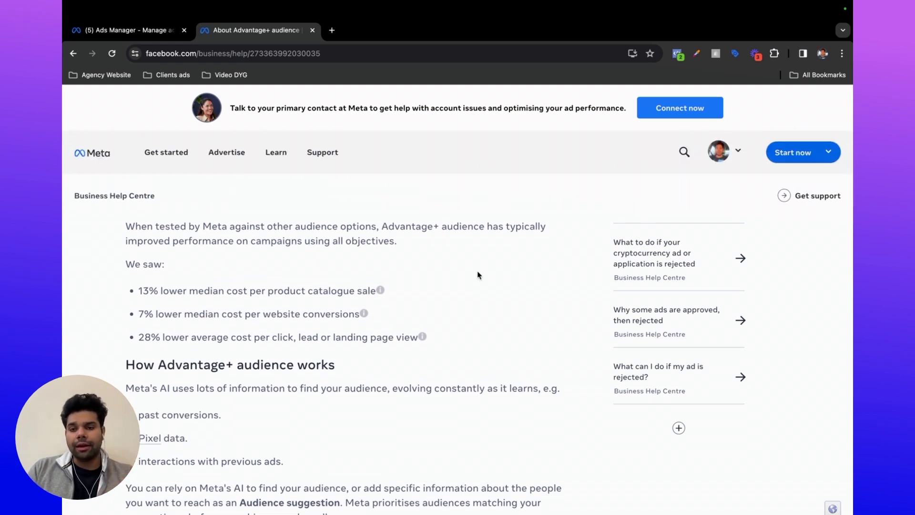
pyautogui.scroll(-5, 478, 275)
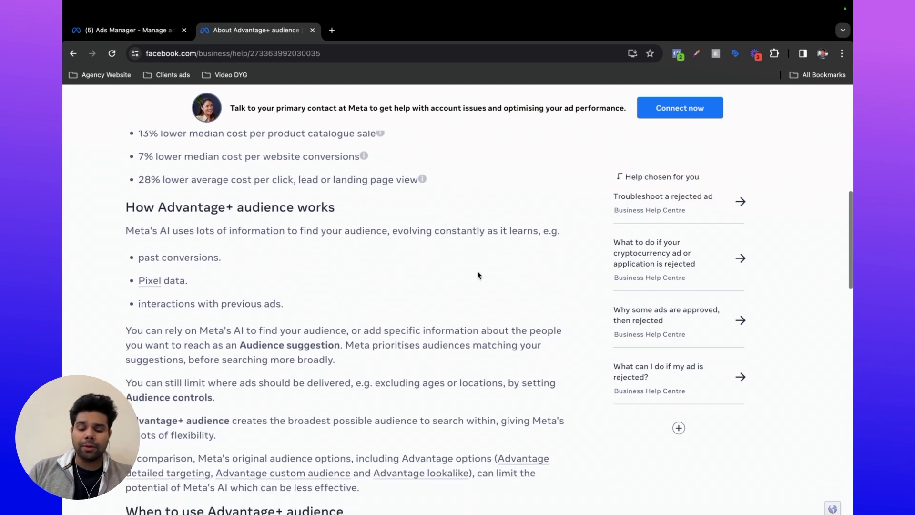
pyautogui.moveTo(125, 177); pyautogui.dragTo(527, 189)
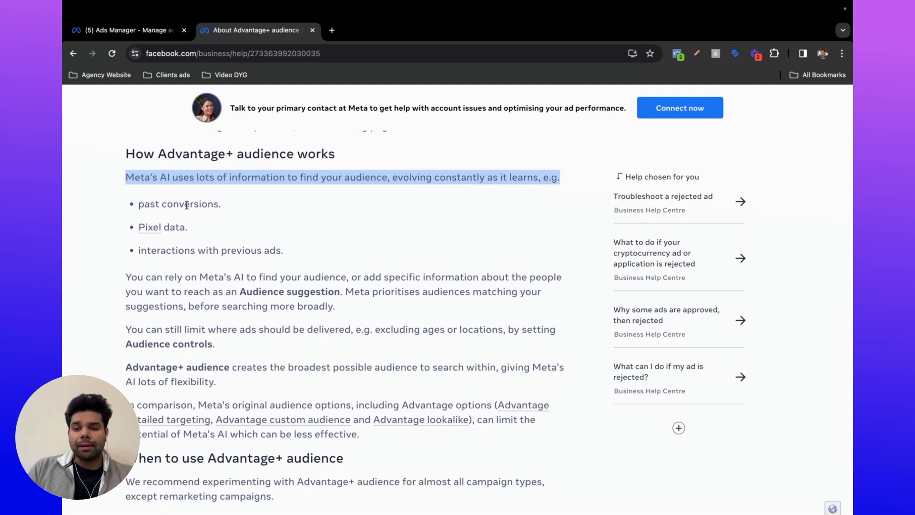
pyautogui.moveTo(137, 204); pyautogui.dragTo(216, 205)
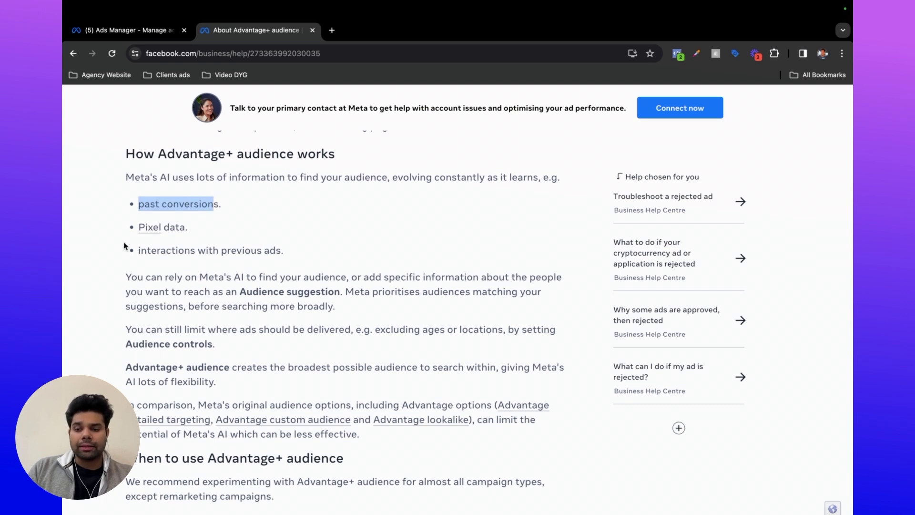
pyautogui.click(137, 227)
pyautogui.moveTo(137, 228); pyautogui.dragTo(182, 229)
pyautogui.moveTo(136, 251); pyautogui.dragTo(227, 262)
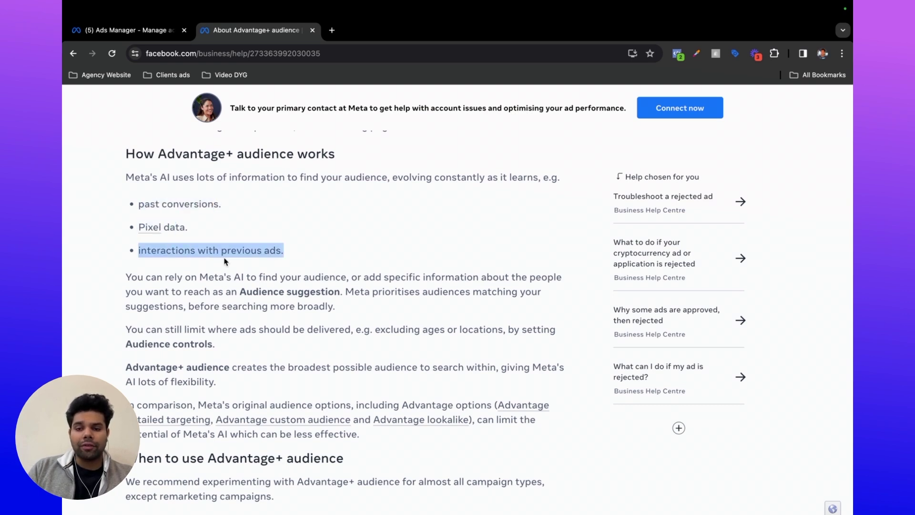
pyautogui.click(231, 226)
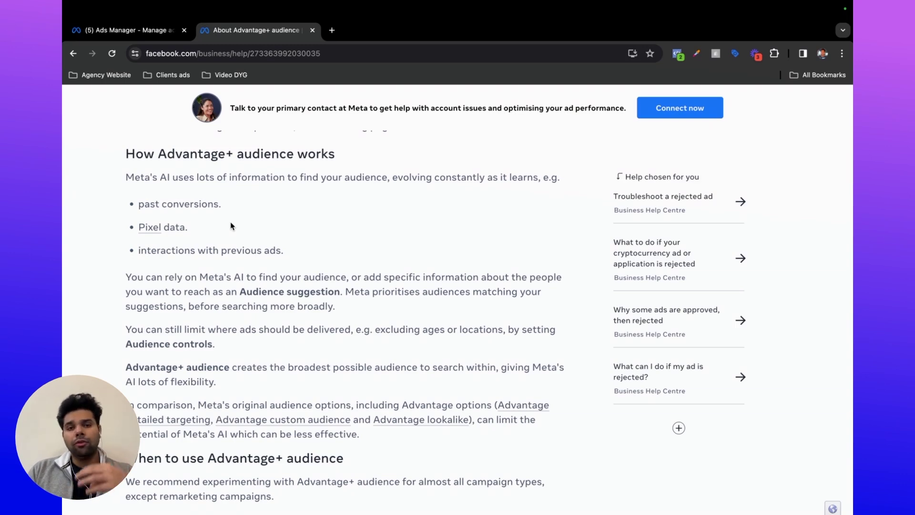
# Step: Read how audience suggestions and audience controls work, and how Advantage+ audience compares with Meta's original audience options
pyautogui.scroll(-2, 231, 222)
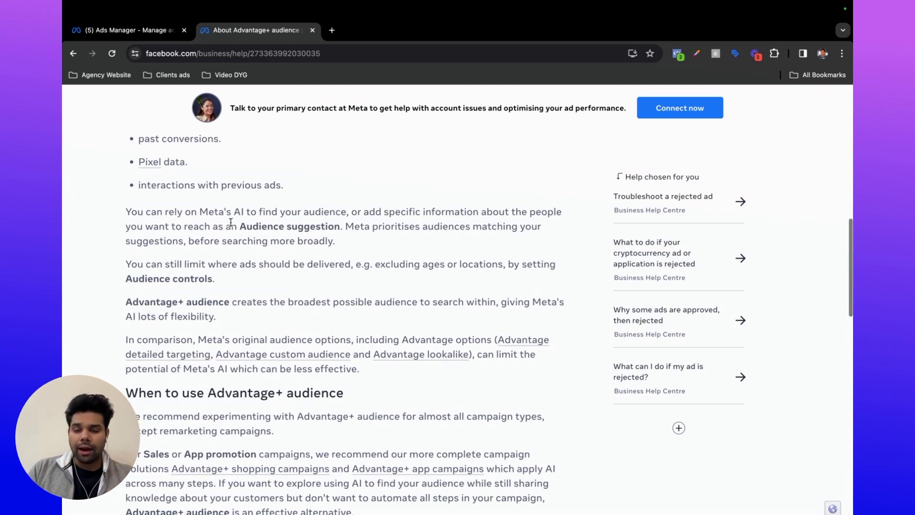
pyautogui.moveTo(125, 213); pyautogui.dragTo(539, 226)
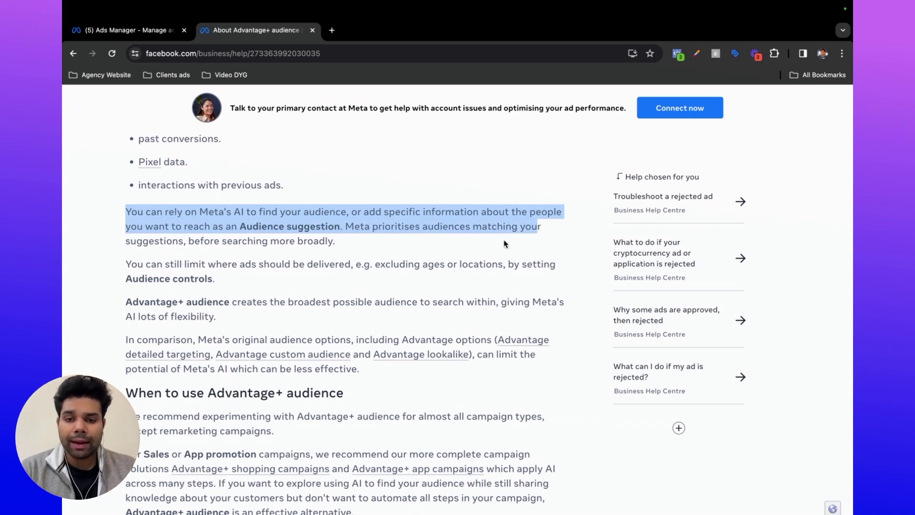
pyautogui.click(381, 227)
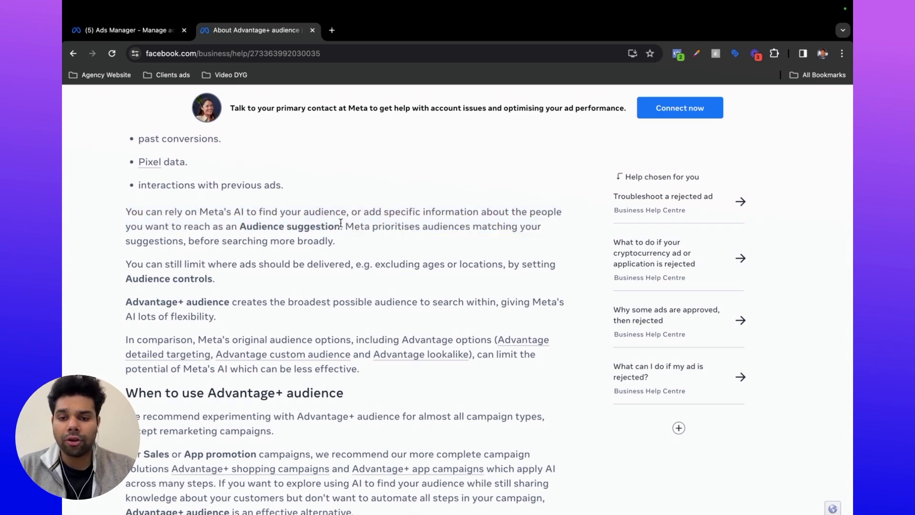
pyautogui.moveTo(344, 228); pyautogui.dragTo(447, 284)
pyautogui.scroll(-2, 301, 285)
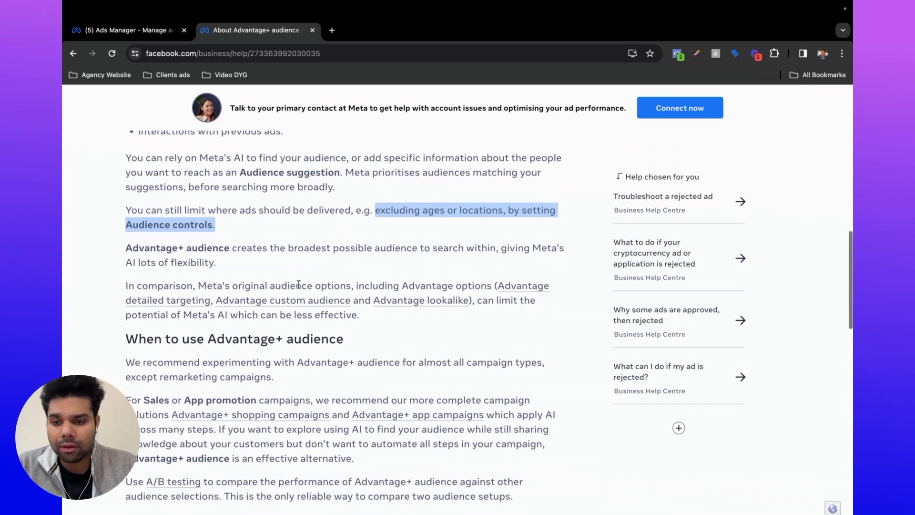
pyautogui.moveTo(125, 248); pyautogui.dragTo(459, 258)
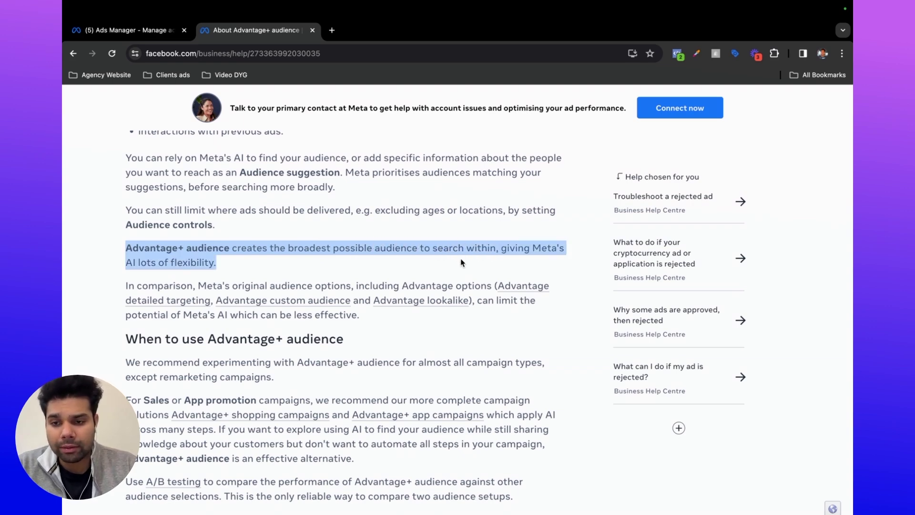
pyautogui.scroll(3, 286, 310)
pyautogui.moveTo(125, 355); pyautogui.dragTo(480, 358)
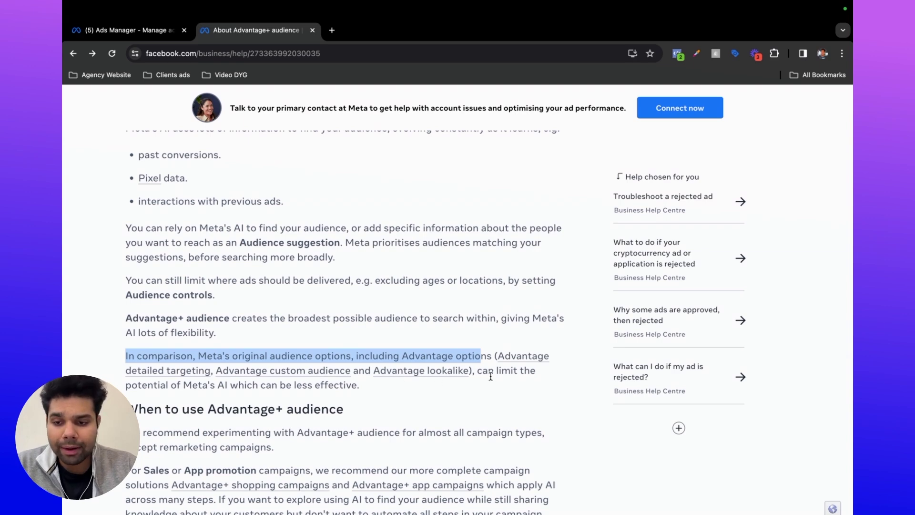
pyautogui.moveTo(132, 385); pyautogui.dragTo(360, 397)
# Step: Switch to Ads Manager, expand the ad set's additional audience controls and check the custom audiences available for exclusion
pyautogui.hotkey('ctrl', 'shift', 'Tab')
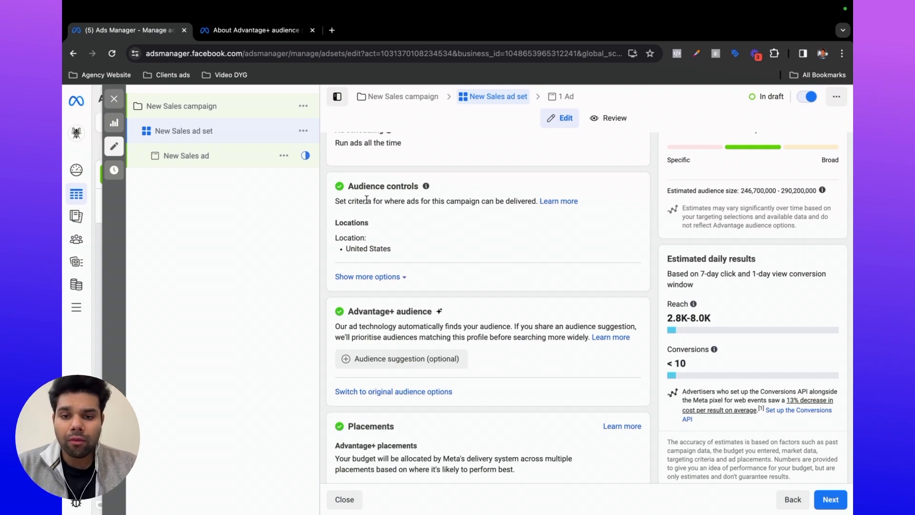
pyautogui.moveTo(346, 189); pyautogui.dragTo(538, 200)
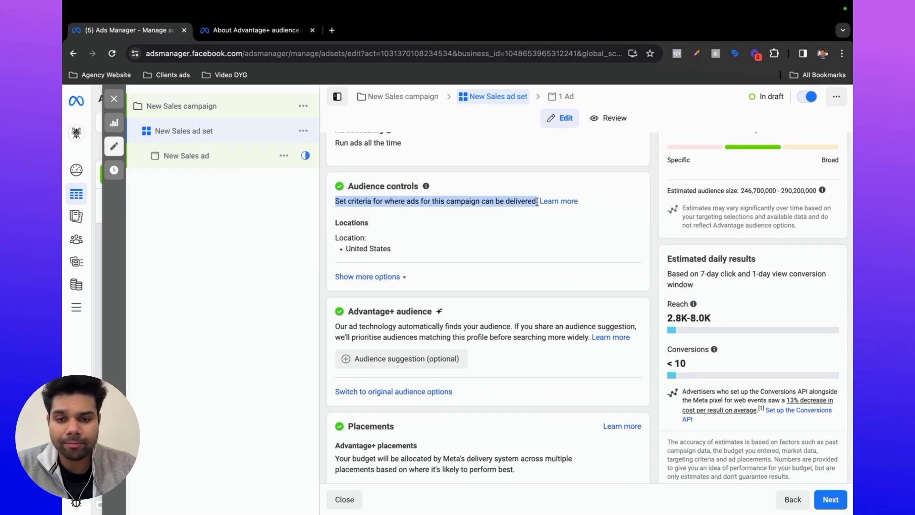
pyautogui.click(393, 278)
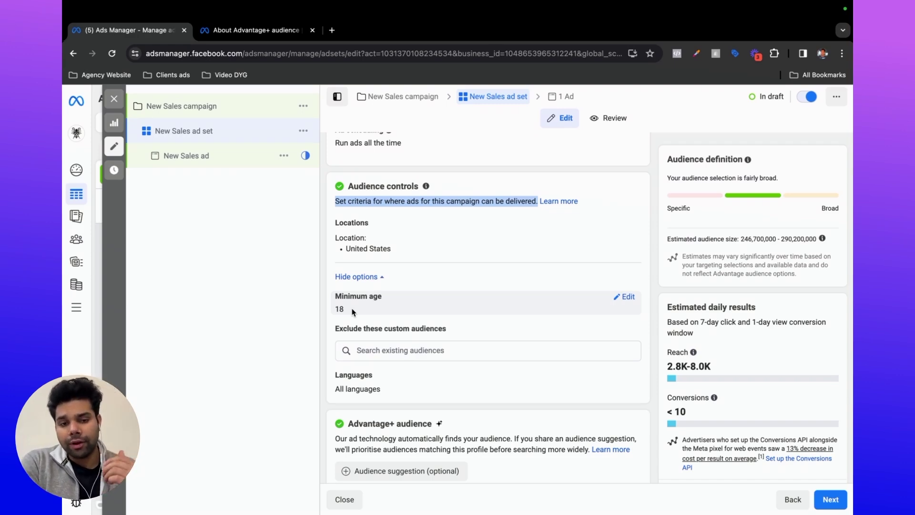
pyautogui.scroll(-1, 381, 316)
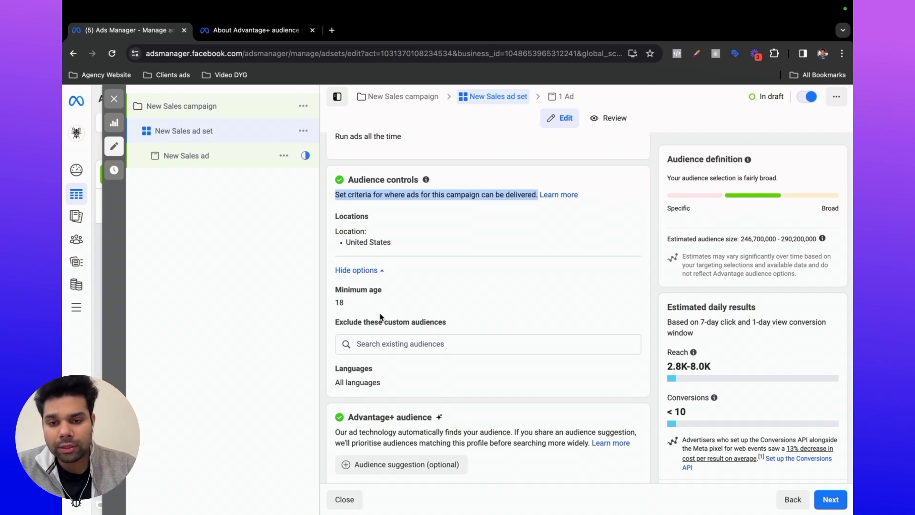
pyautogui.scroll(-2, 381, 317)
pyautogui.click(377, 329)
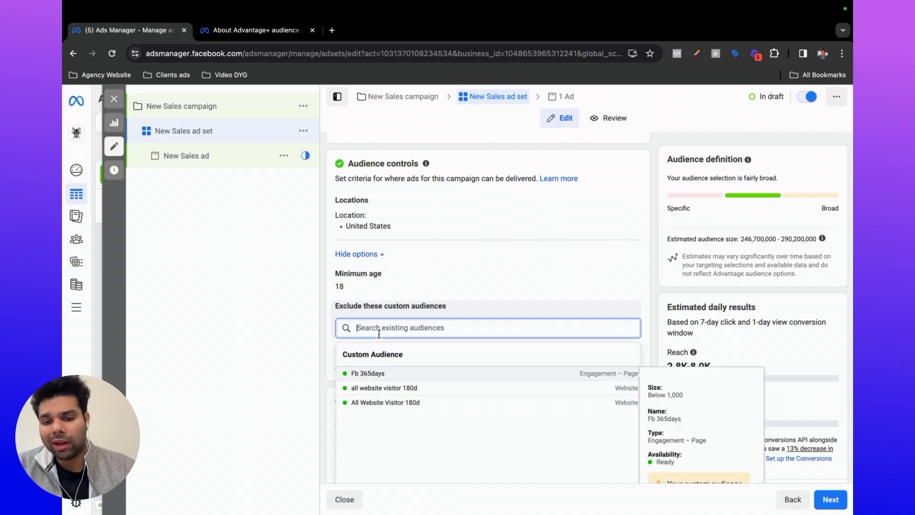
pyautogui.click(329, 312)
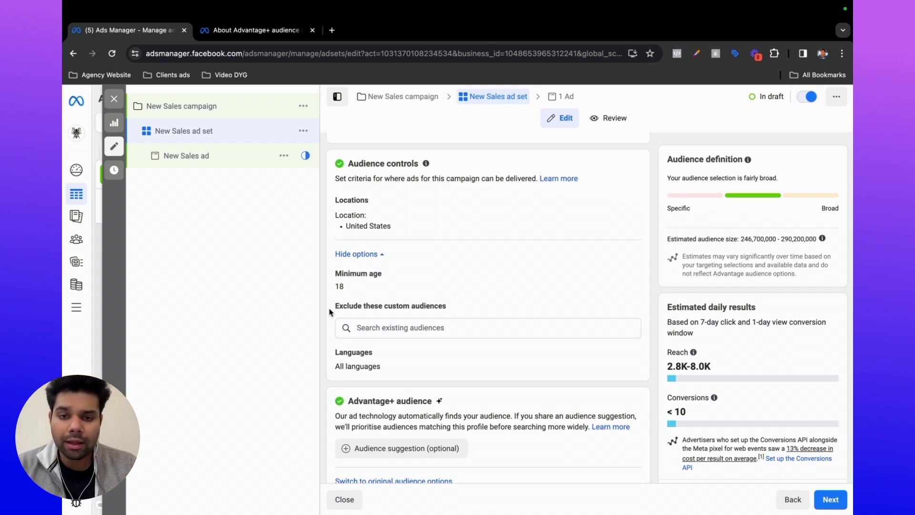
# Step: Read the ad set's Advantage+ audience description of how a shared audience suggestion is prioritised before searching more widely
pyautogui.scroll(-3, 329, 308)
pyautogui.moveTo(346, 283); pyautogui.dragTo(438, 294)
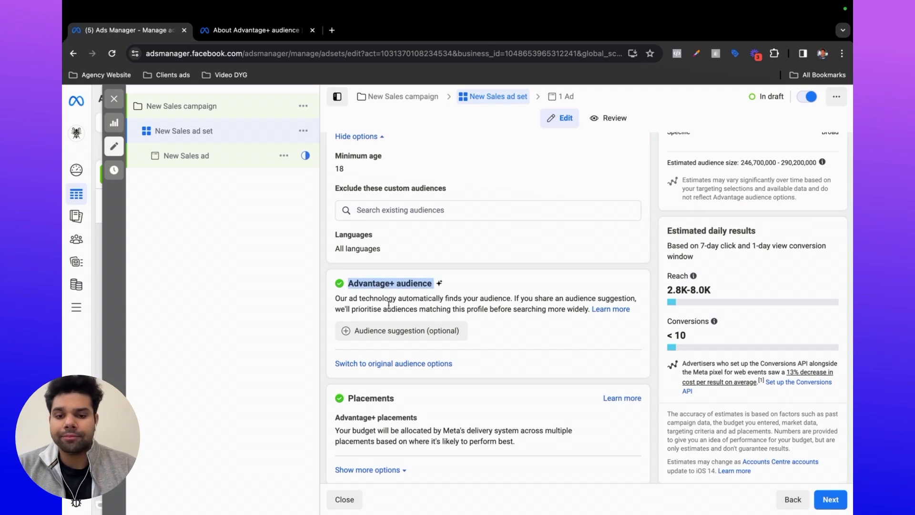
pyautogui.click(343, 305)
pyautogui.moveTo(335, 299); pyautogui.dragTo(636, 298)
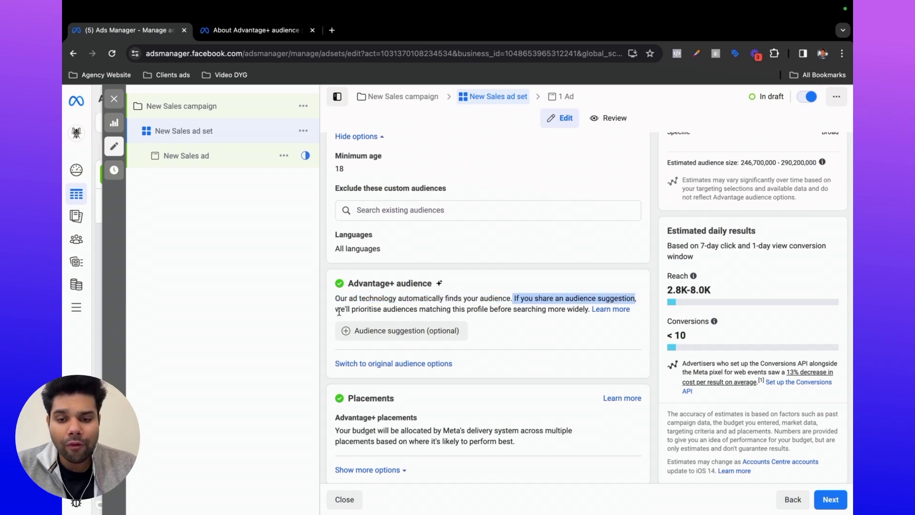
pyautogui.click(333, 316)
pyautogui.moveTo(333, 316); pyautogui.dragTo(589, 310)
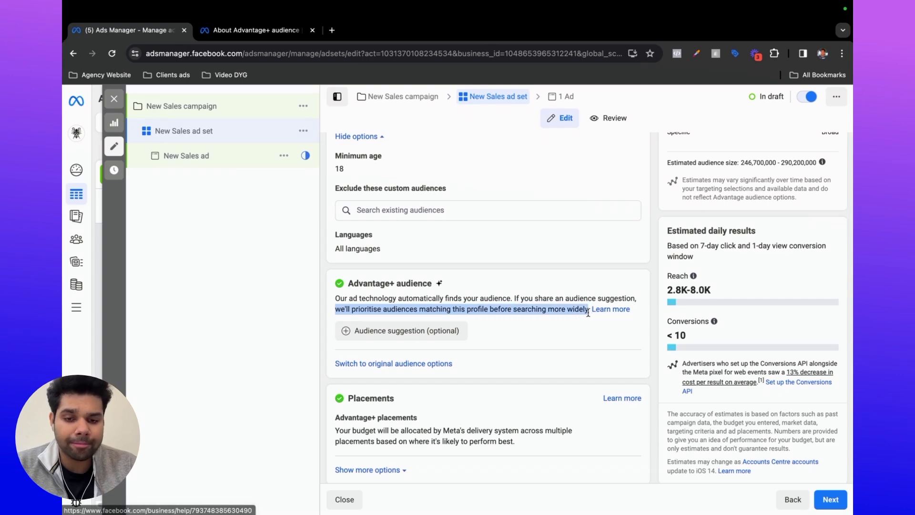
pyautogui.click(486, 346)
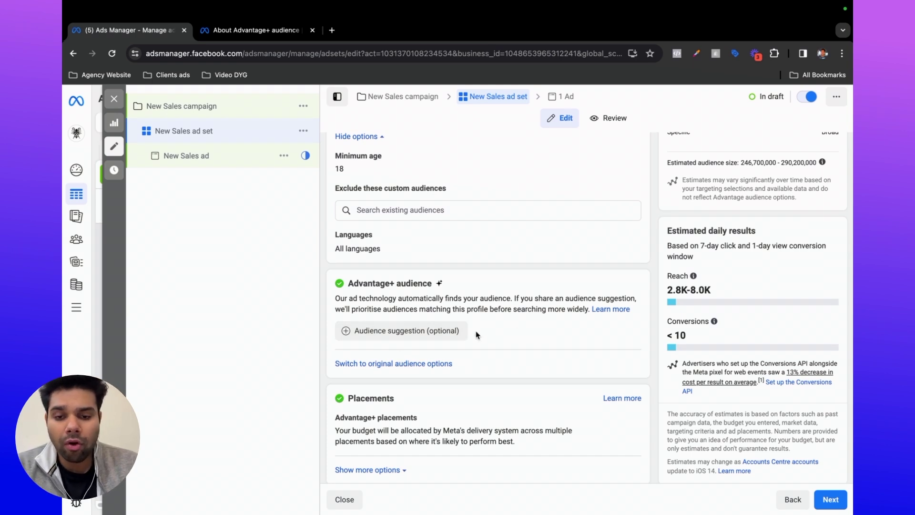
# Step: Open the optional audience suggestion settings under Advantage+ audience and view the existing custom audiences without choosing one
pyautogui.click(444, 332)
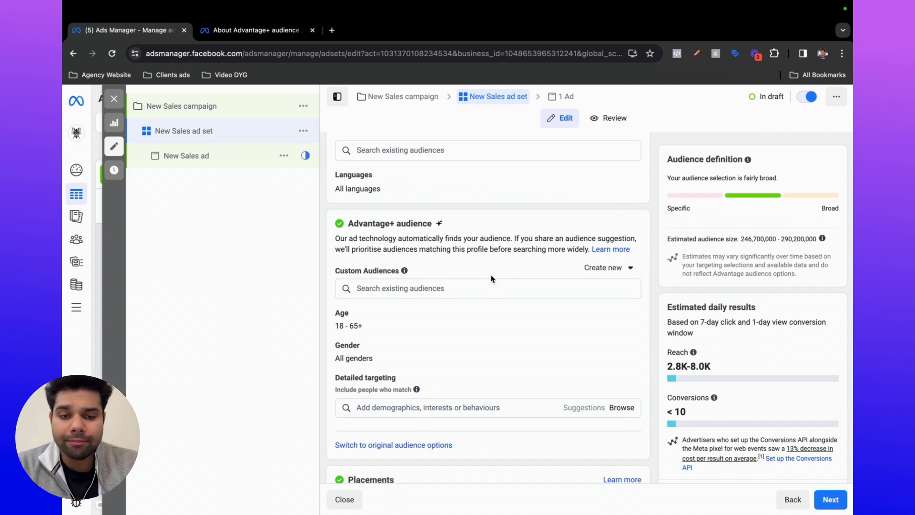
pyautogui.click(473, 281)
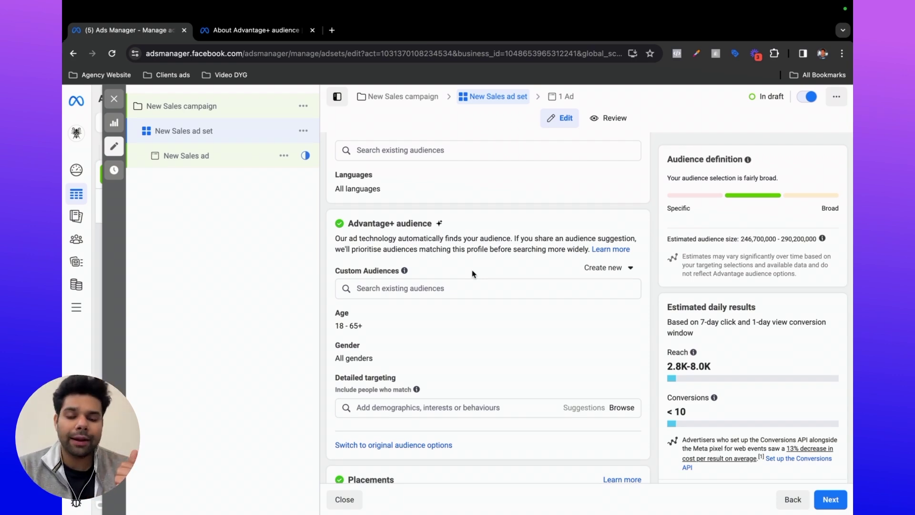
pyautogui.click(458, 287)
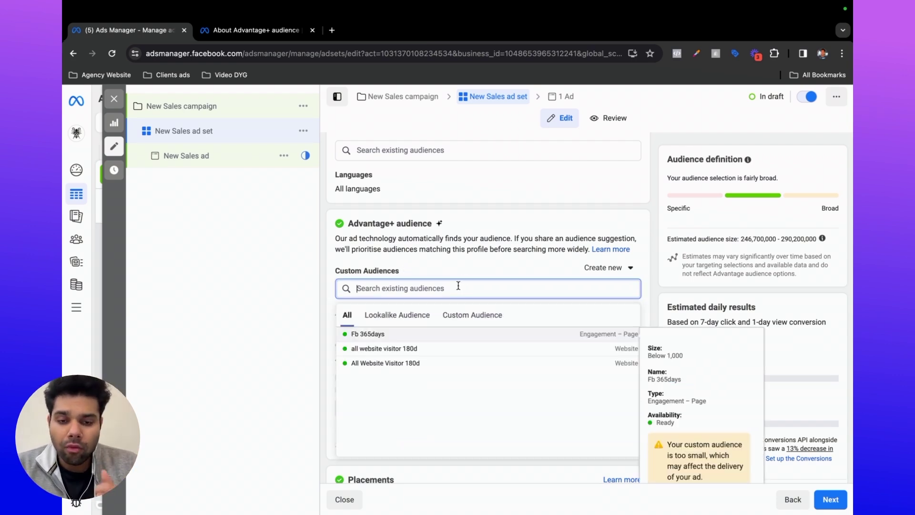
pyautogui.click(451, 266)
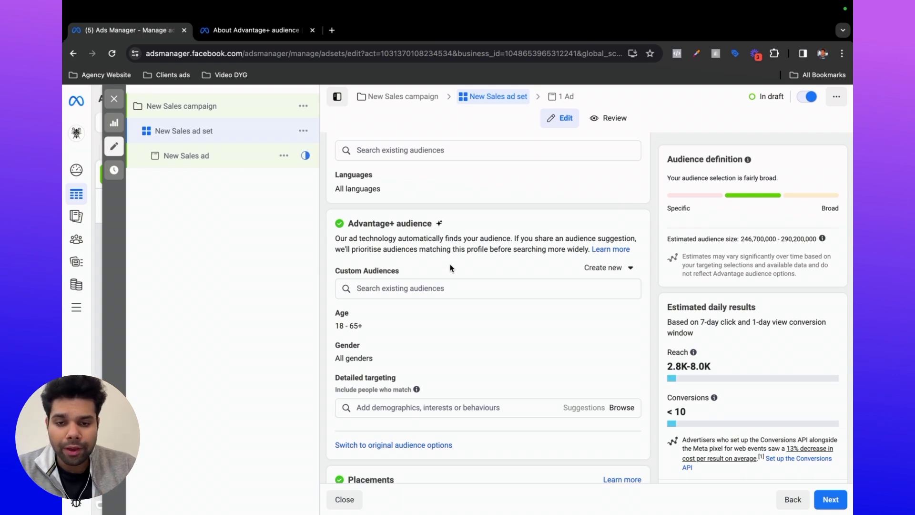
pyautogui.click(443, 288)
pyautogui.click(443, 262)
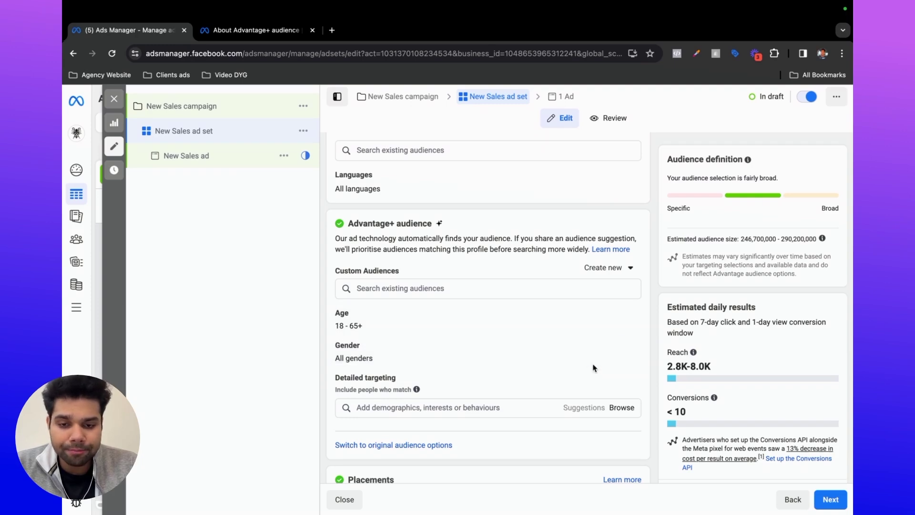
# Step: Check the detailed targeting field for demographics, interests or behaviours in the audience suggestion without adding any
pyautogui.click(438, 404)
pyautogui.click(443, 382)
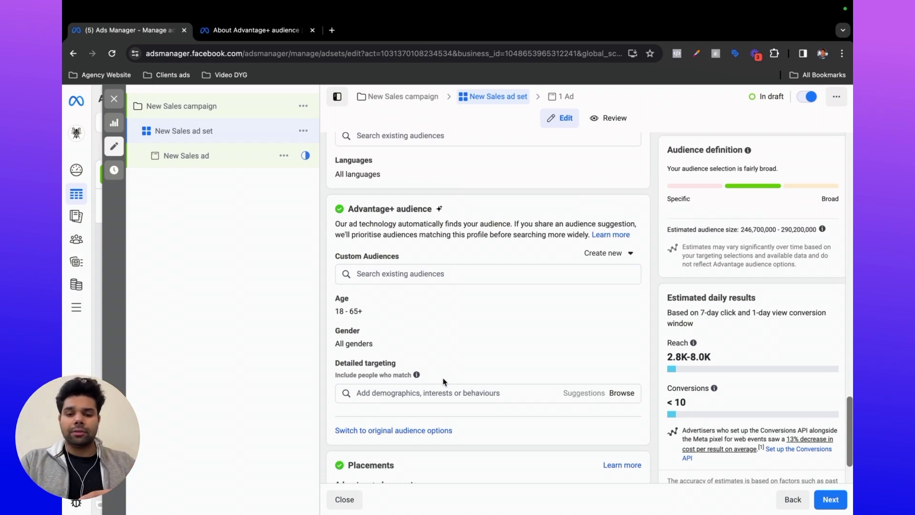
pyautogui.click(424, 390)
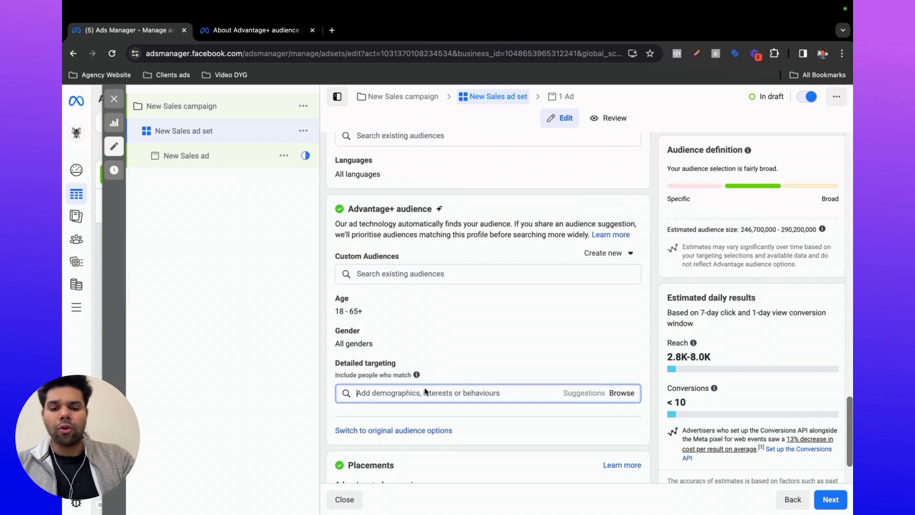
pyautogui.click(433, 382)
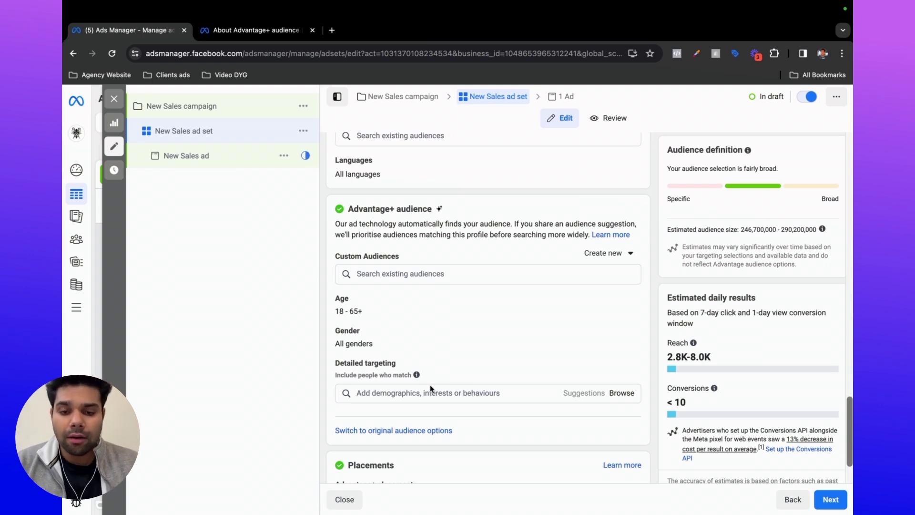
pyautogui.click(425, 396)
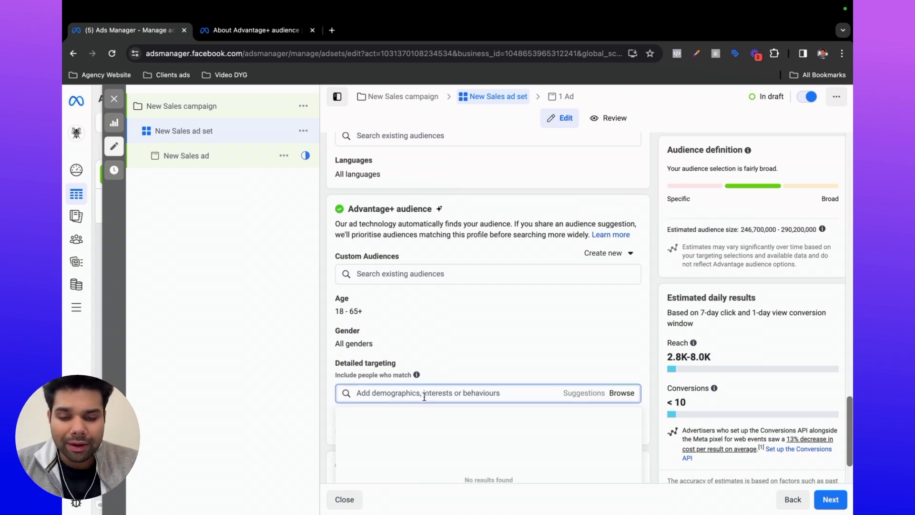
pyautogui.click(443, 380)
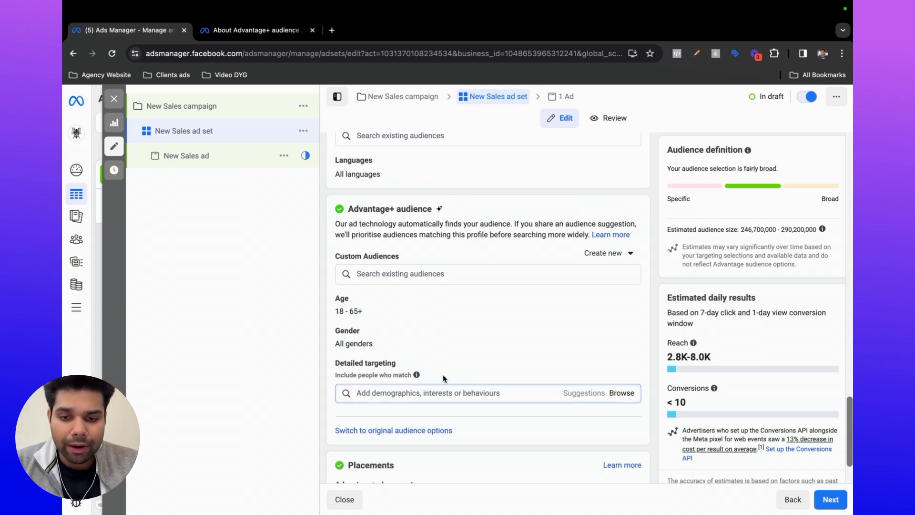
# Step: Review the list of existing custom audiences in the audience suggestion again, leaving none selected
pyautogui.click(380, 270)
pyautogui.click(447, 258)
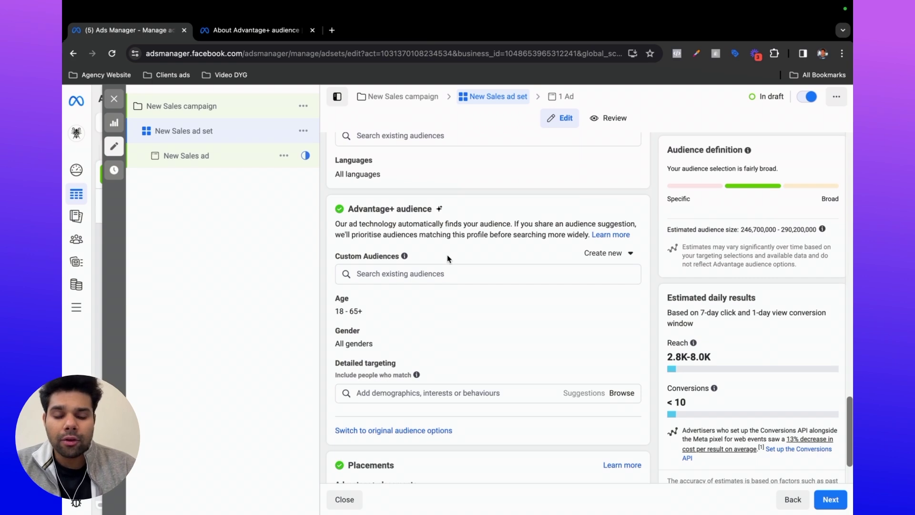
pyautogui.click(431, 273)
pyautogui.click(460, 251)
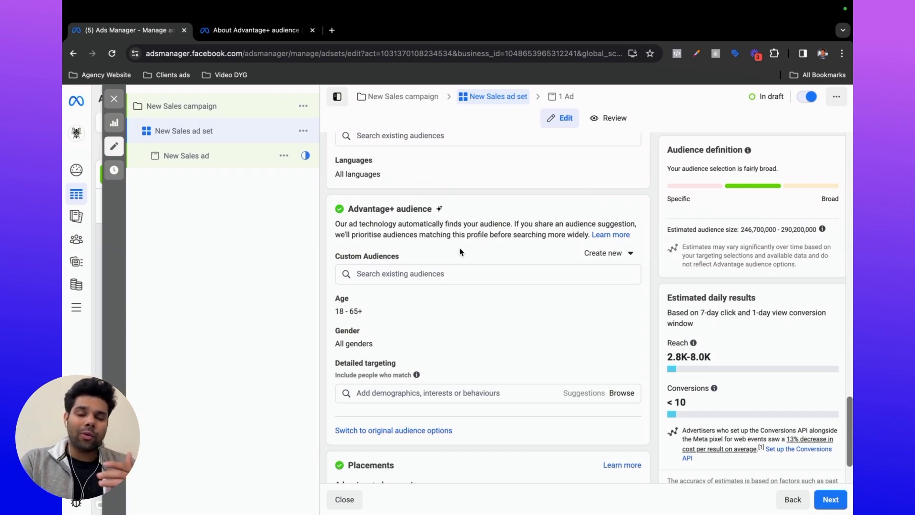
# Step: Switch to the About Advantage+ audience help article and read which campaign types it is recommended for under When to use Advantage+ audience
pyautogui.click(239, 34)
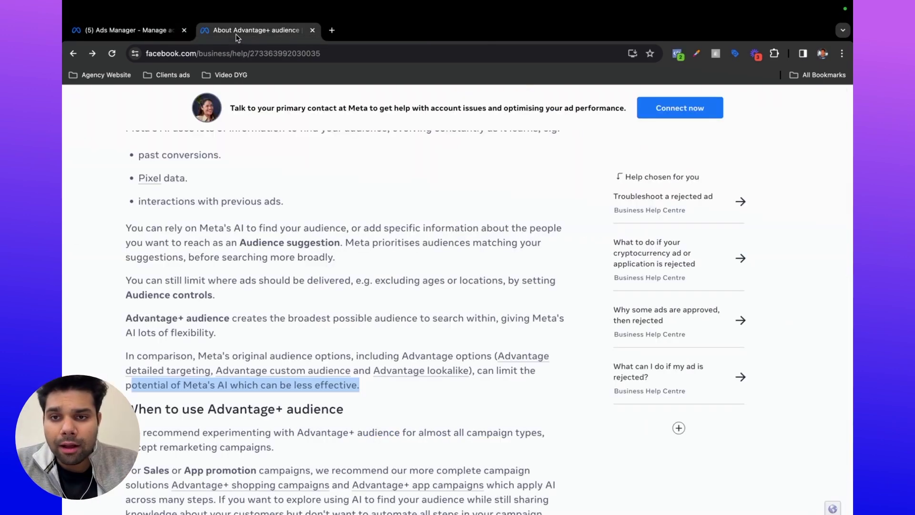
pyautogui.scroll(-5, 277, 277)
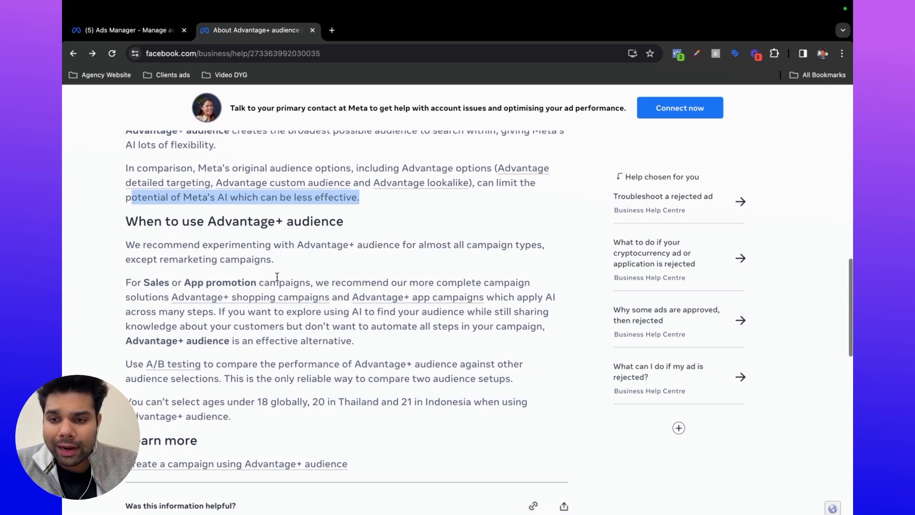
pyautogui.moveTo(126, 244); pyautogui.dragTo(306, 257)
pyautogui.click(286, 257)
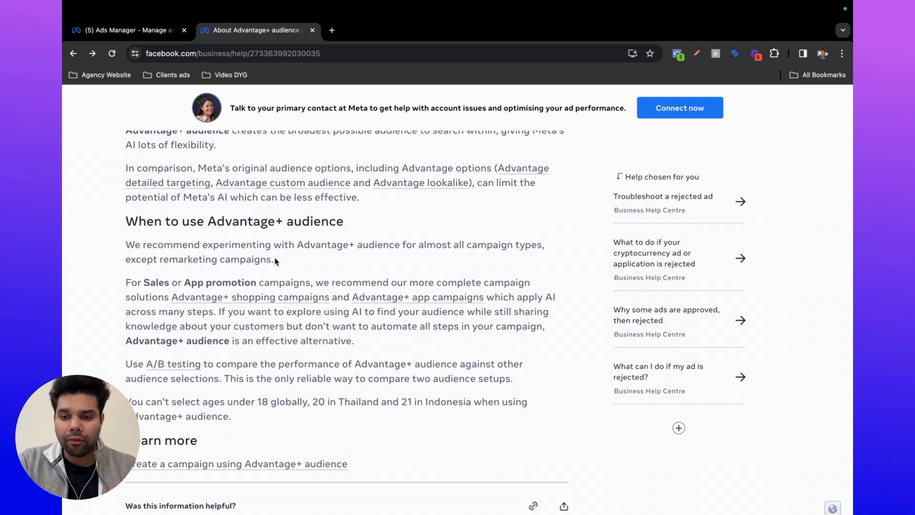
# Step: Read the help article's recommendation for Sales or App promotion campaigns, covering Advantage+ shopping campaigns and Advantage+ app campaigns
pyautogui.moveTo(138, 282); pyautogui.dragTo(143, 283)
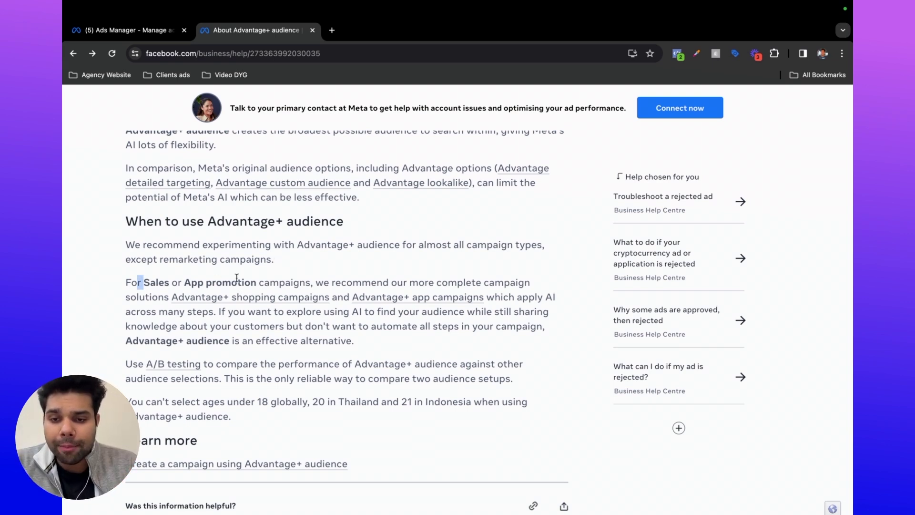
pyautogui.moveTo(404, 282); pyautogui.dragTo(497, 282)
pyautogui.moveTo(124, 297); pyautogui.dragTo(429, 298)
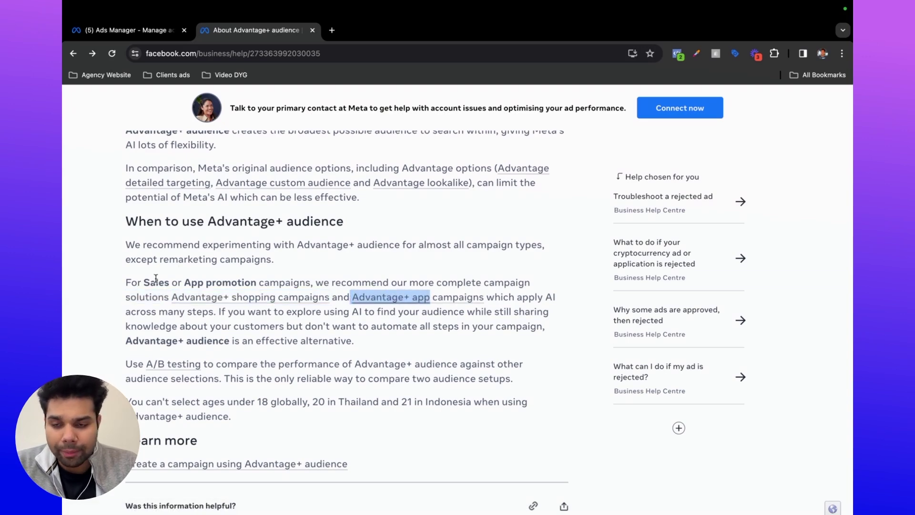
pyautogui.click(149, 283)
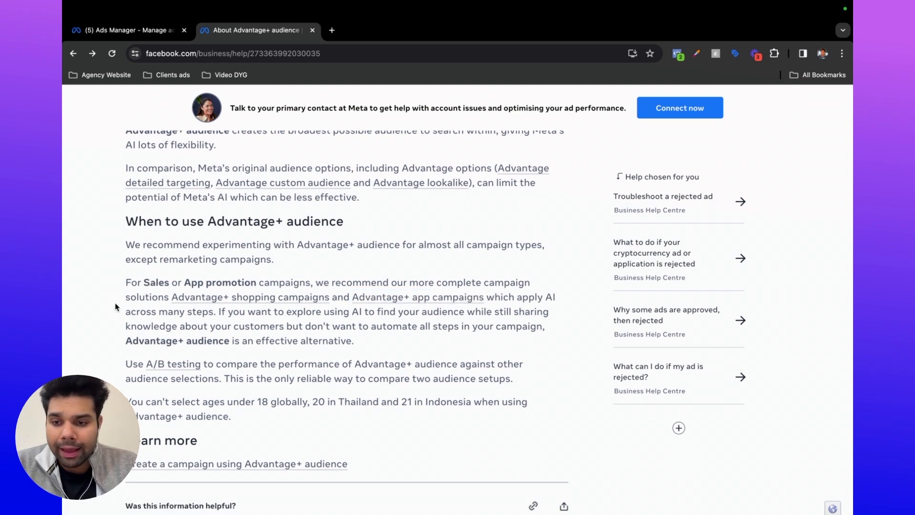
# Step: Read when Advantage+ audience serves as an alternative to full automation and how A/B testing compares it with other audience selections
pyautogui.moveTo(124, 313); pyautogui.dragTo(411, 331)
pyautogui.moveTo(467, 330); pyautogui.dragTo(367, 341)
pyautogui.click(368, 342)
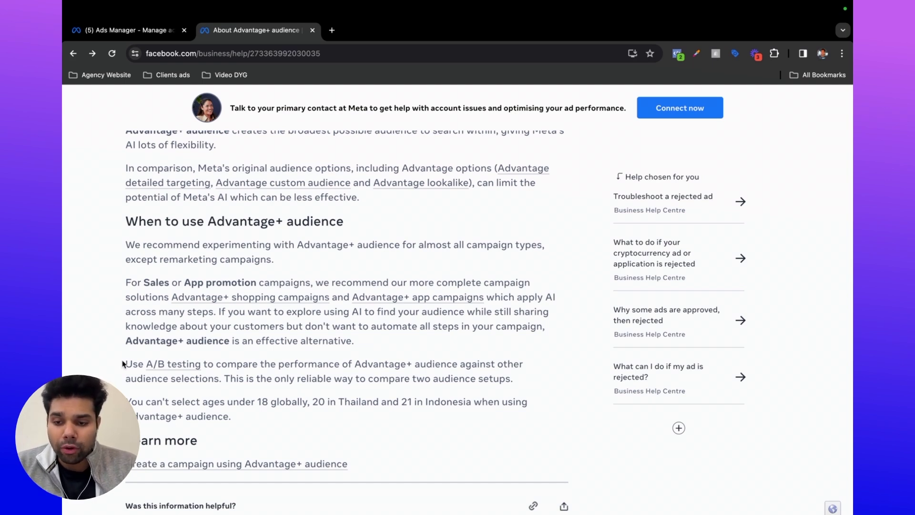
pyautogui.moveTo(126, 364); pyautogui.dragTo(514, 382)
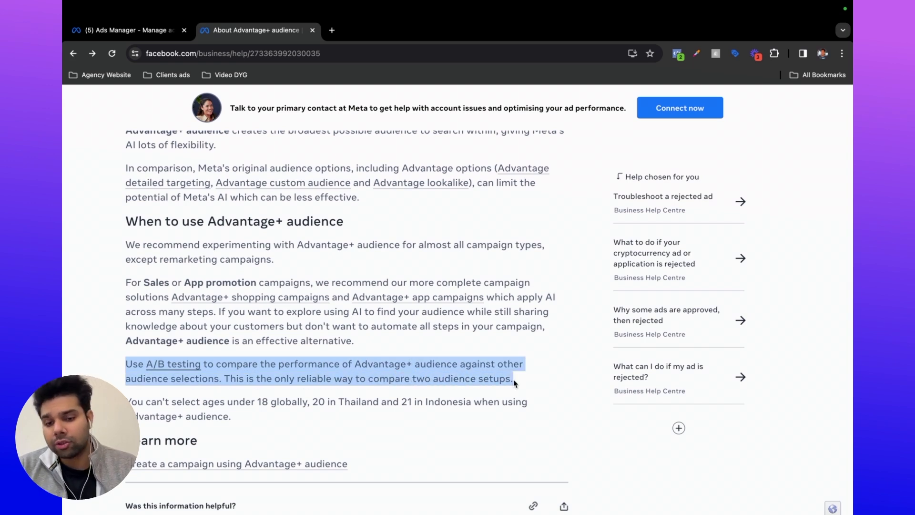
pyautogui.click(510, 380)
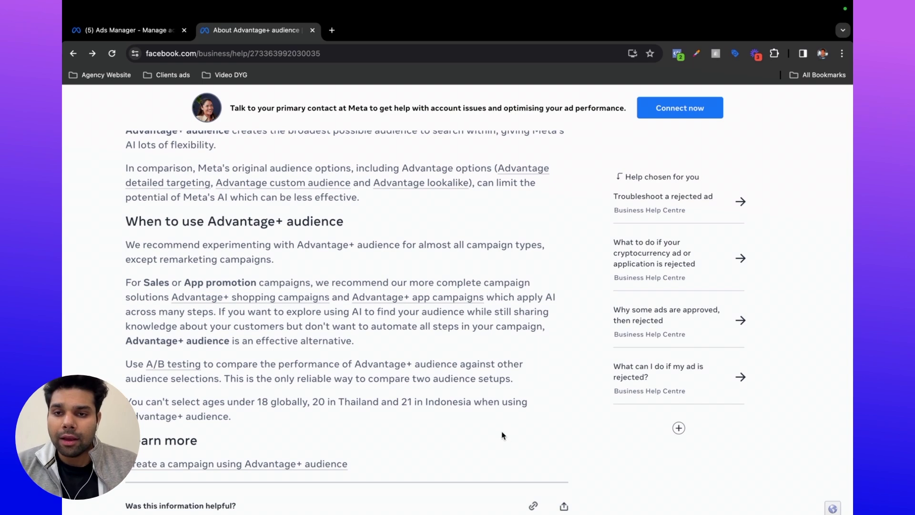
# Step: Reread the opening recommendation about experimenting with Advantage+ audience, highlighting the words "We recommend experimenting"
pyautogui.moveTo(143, 244); pyautogui.dragTo(277, 242)
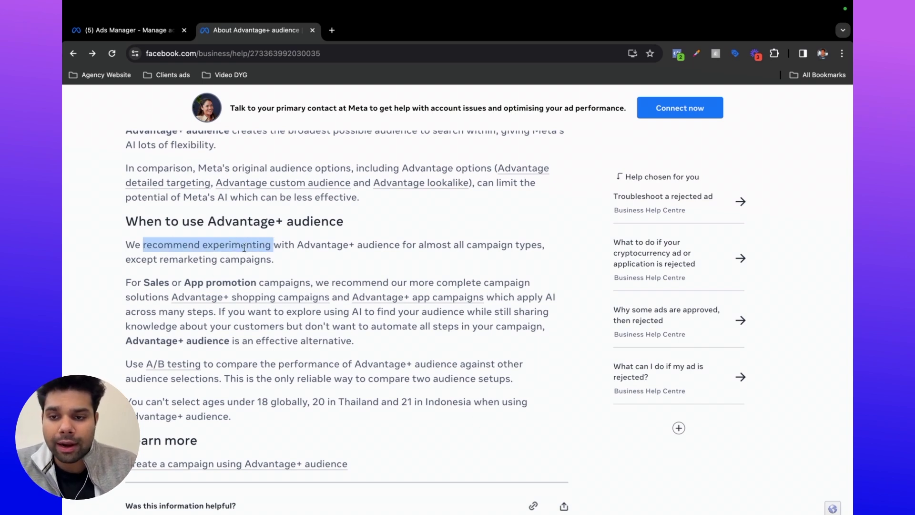
pyautogui.moveTo(125, 245); pyautogui.dragTo(271, 246)
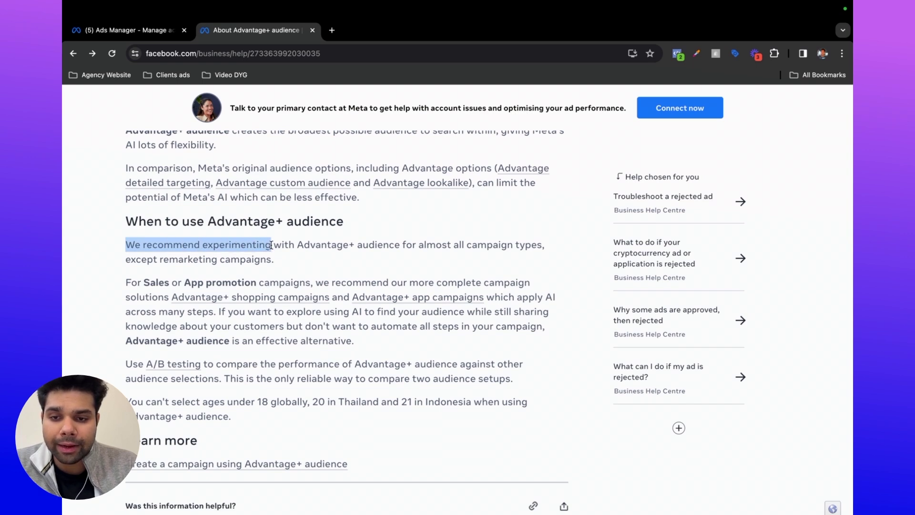
pyautogui.click(270, 246)
pyautogui.moveTo(269, 246); pyautogui.dragTo(126, 246)
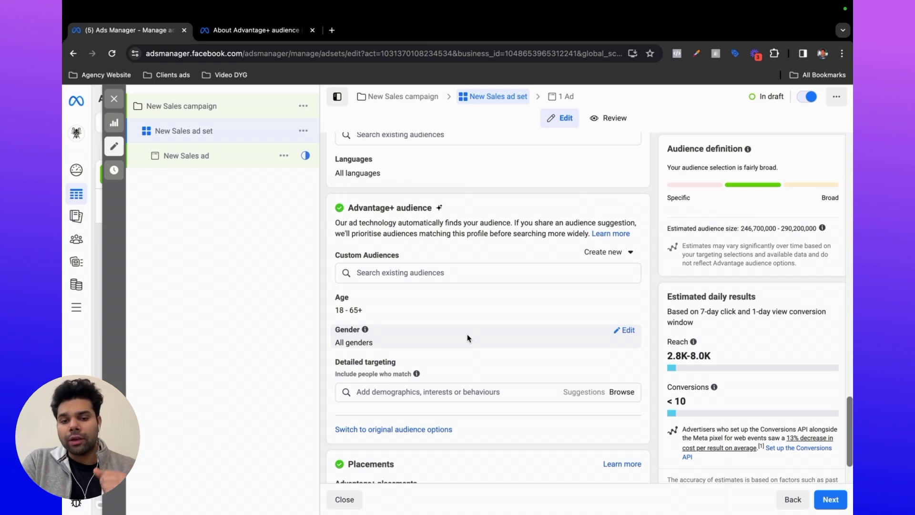
# Step: Return to the ad set in Ads Manager and check the existing custom audiences under Advantage+ audience without selecting one
pyautogui.click(451, 272)
pyautogui.click(459, 254)
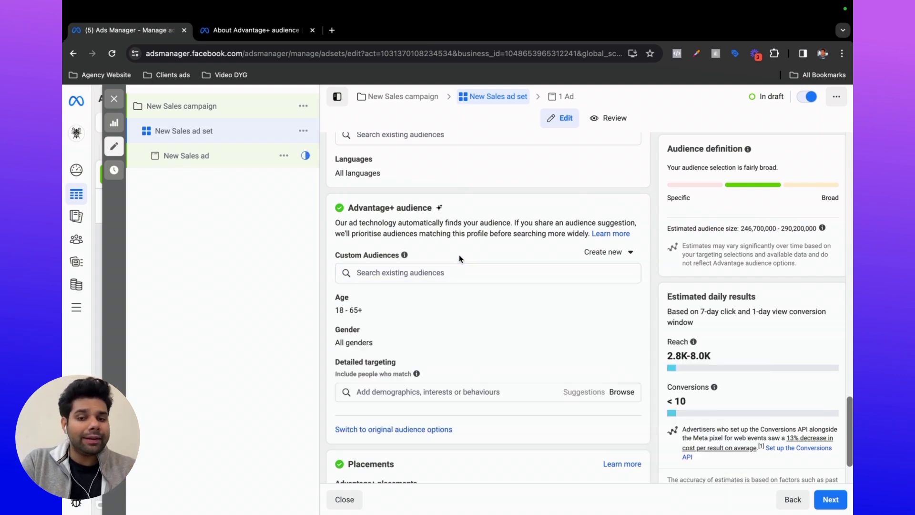